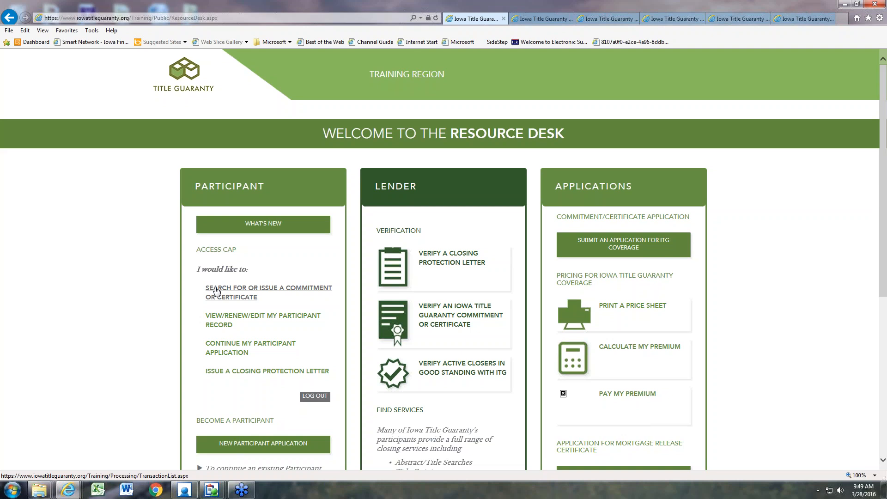
Open the search for commitments and certificates from the Resource Desk.
left_click(216, 291)
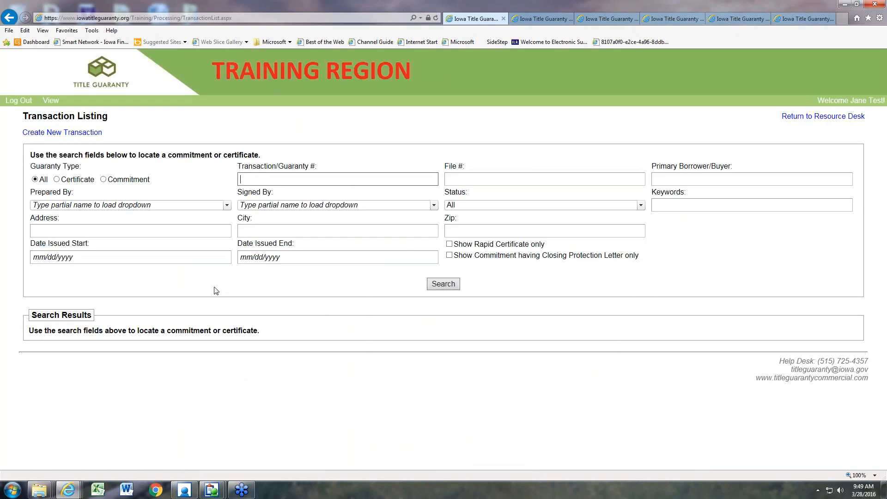
left_click(263, 180)
Review the sample search results for primary borrower/buyer "w%buyer" in the second browser page.
left_click(550, 20)
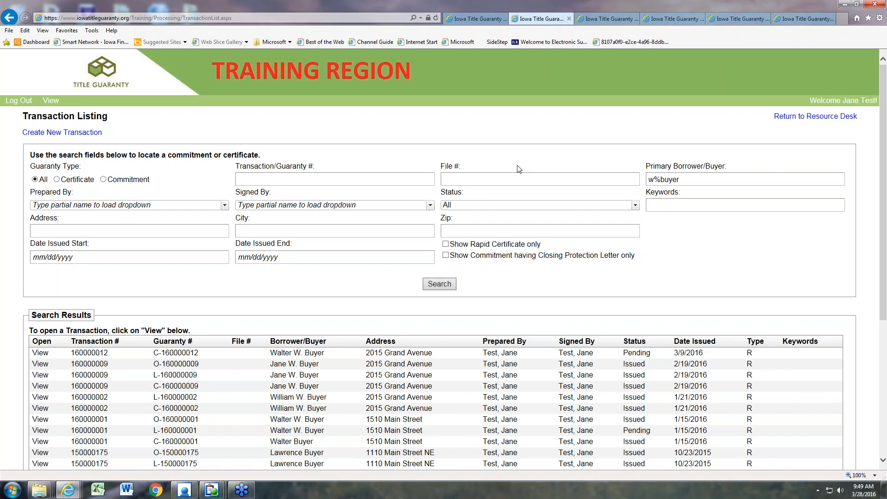
scroll(519, 169, "down", 3)
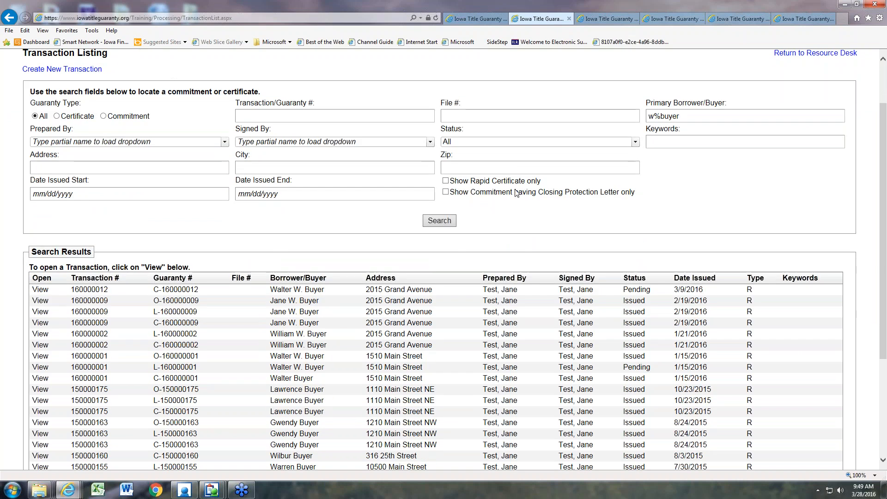
scroll(516, 193, "up", 3)
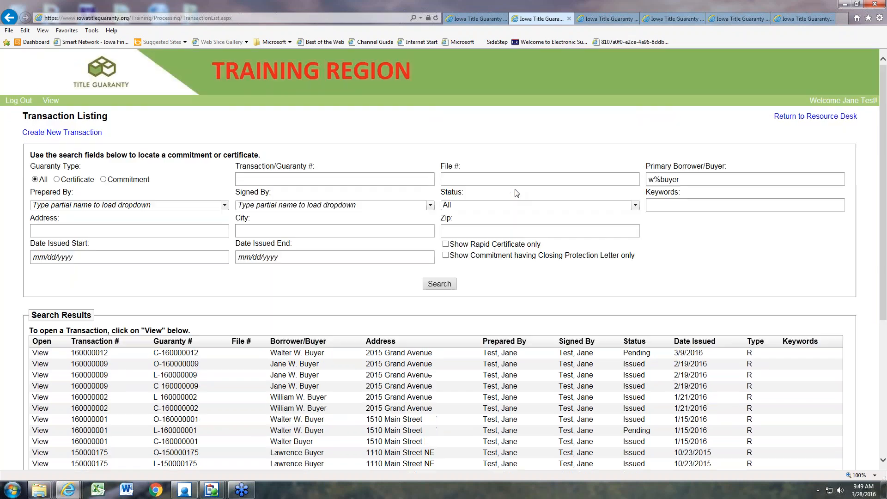
Look over the Status filter choices on the blank search form and the sample results filtered by preparer.
left_click(485, 22)
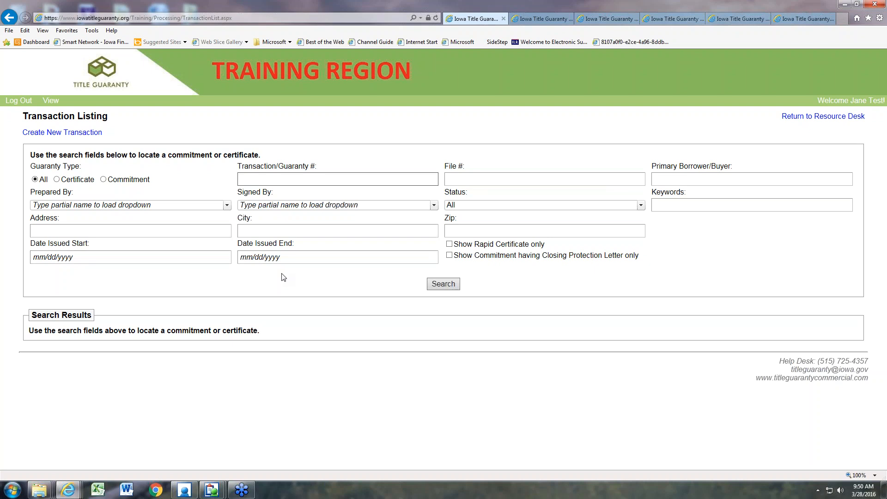
left_click(642, 206)
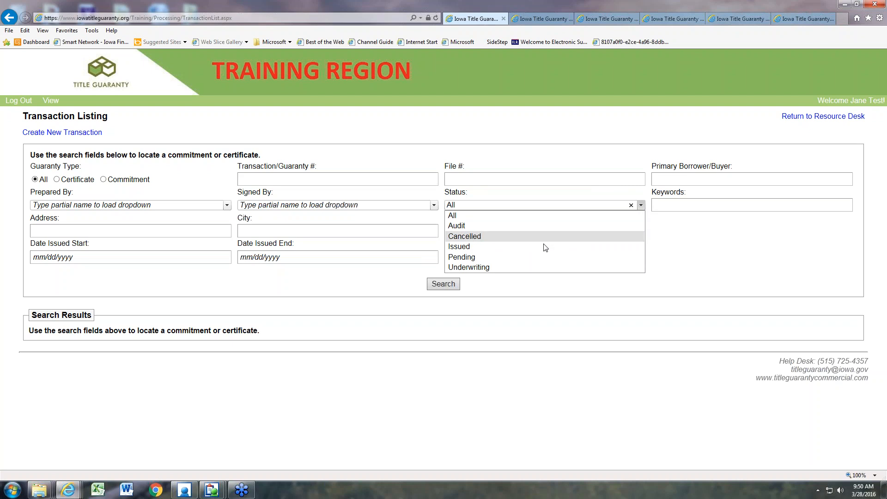
left_click(683, 256)
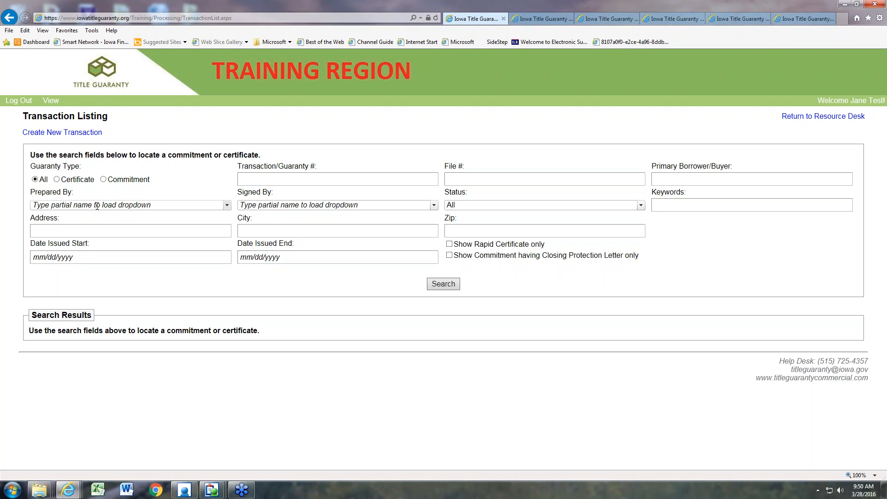
left_click(614, 18)
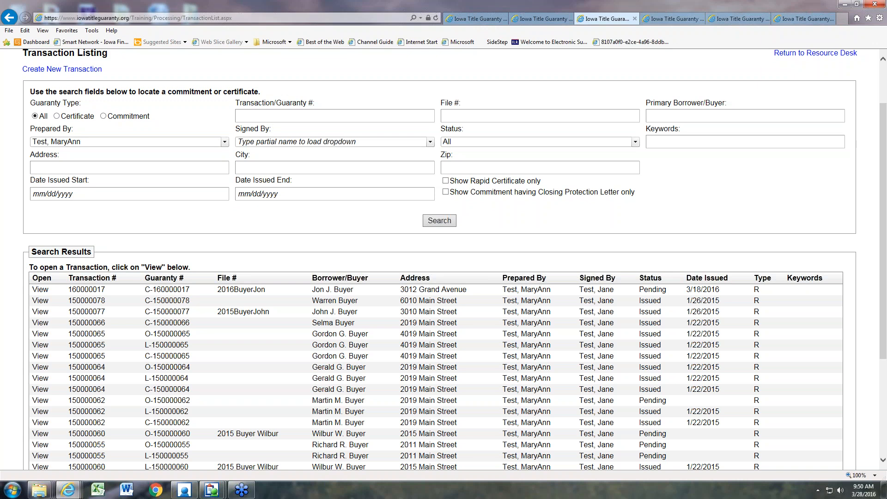
scroll(370, 219, "down", 2)
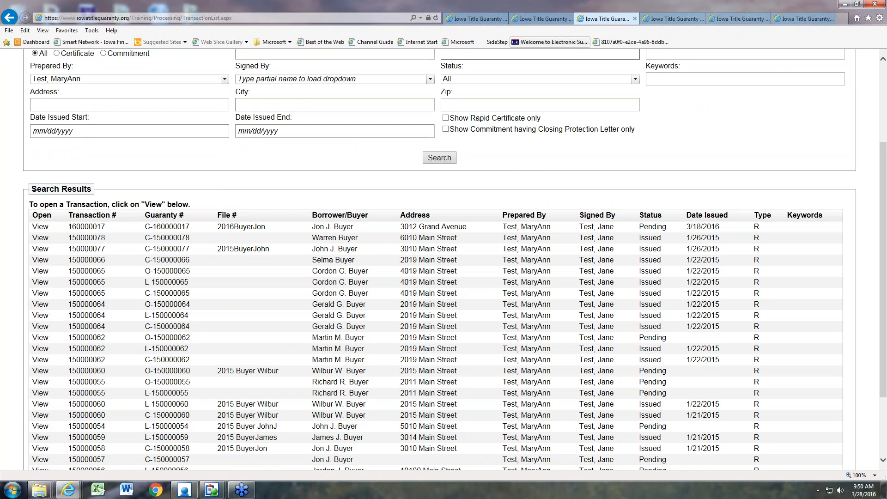
Search the blank transaction listing with the second suggested file number beginning with 2016, and open the matching transaction.
left_click(475, 18)
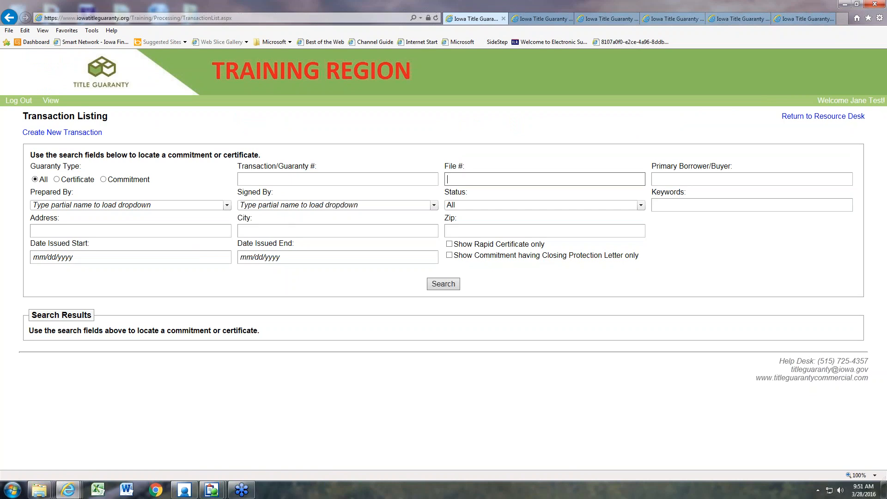
type("2016")
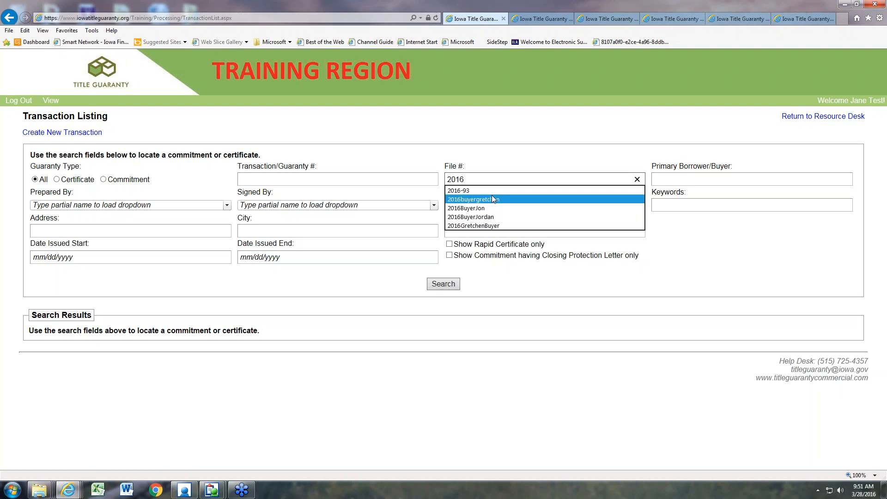
left_click(492, 199)
left_click(446, 283)
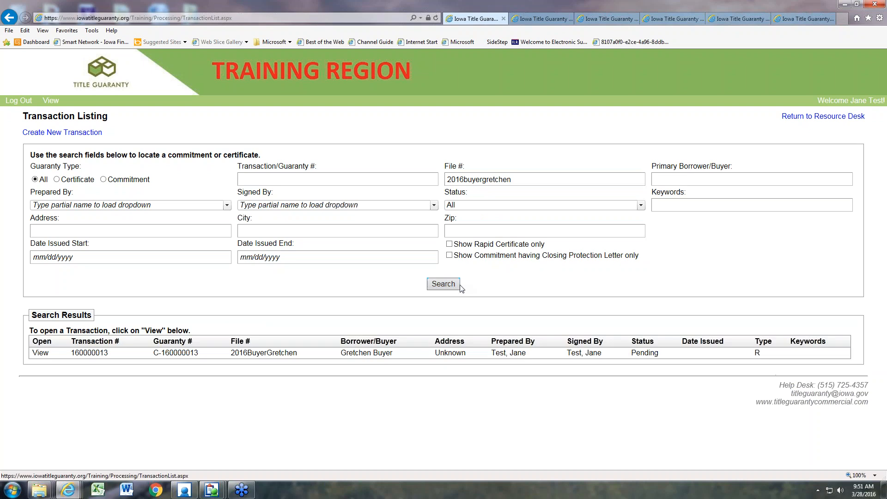
left_click(40, 353)
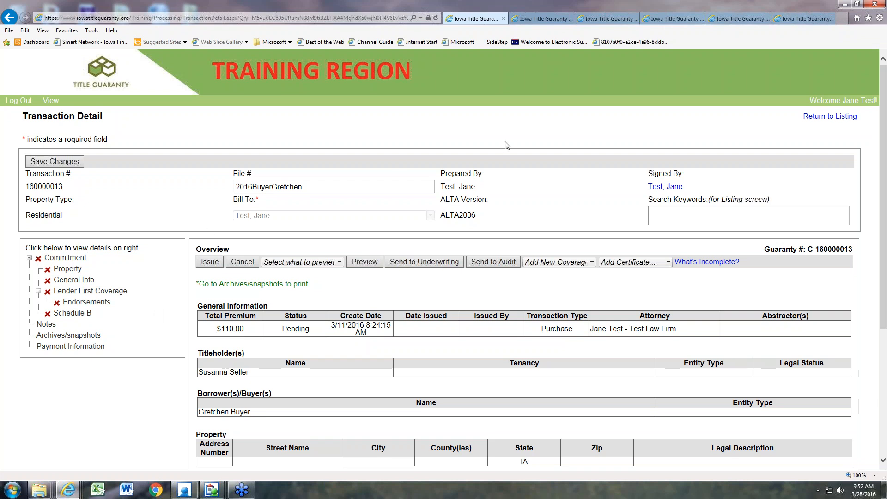
Switch to the sample pending transaction with all sections complete and review its overview details.
left_click(674, 20)
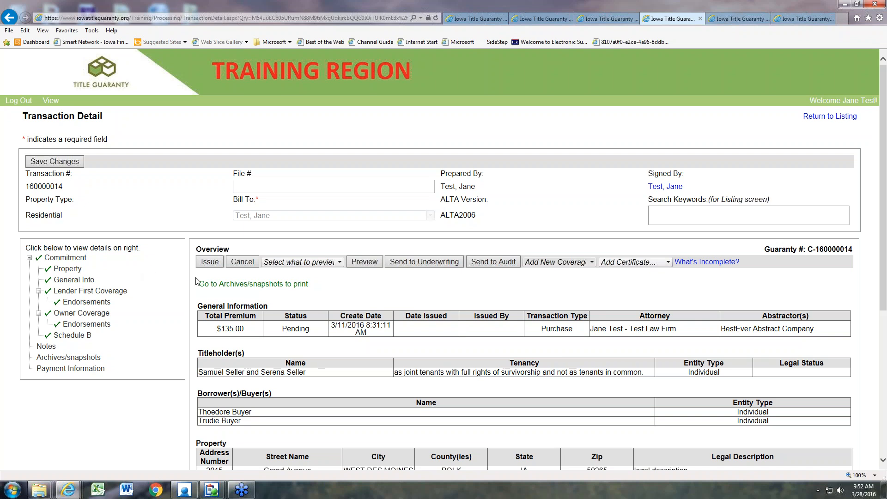
scroll(180, 286, "down", 1)
scroll(180, 286, "down", 2)
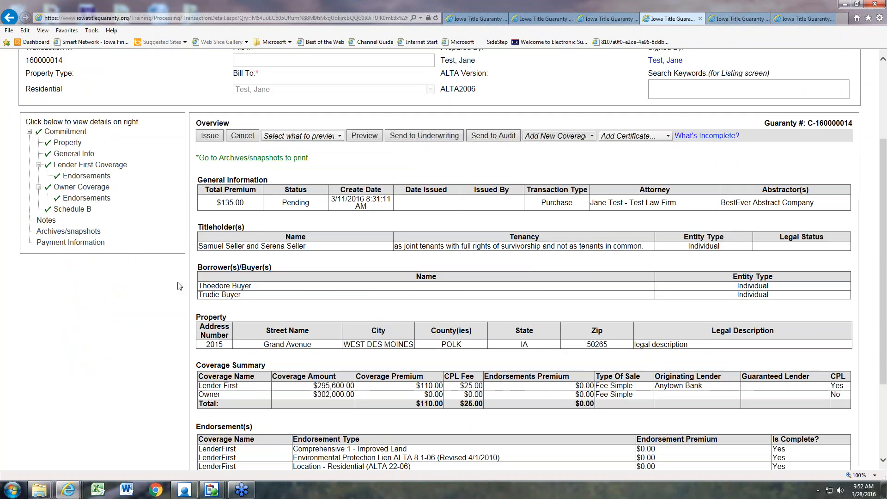
scroll(180, 286, "up", 1)
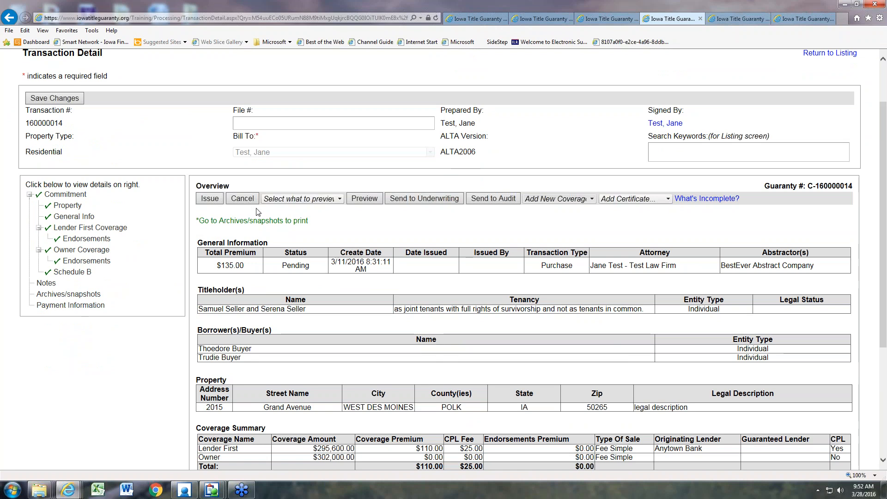
Examine the available preview documents, new coverage types and certificate types for this pending commitment without choosing any.
left_click(340, 200)
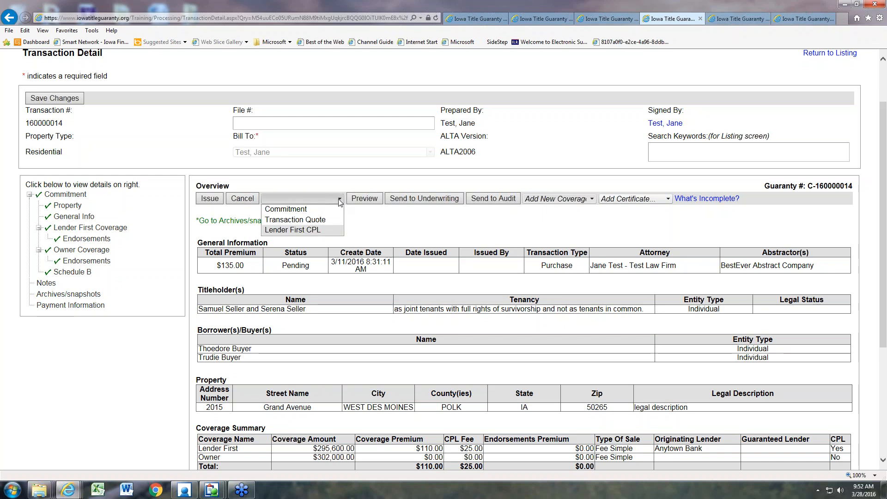
left_click(361, 228)
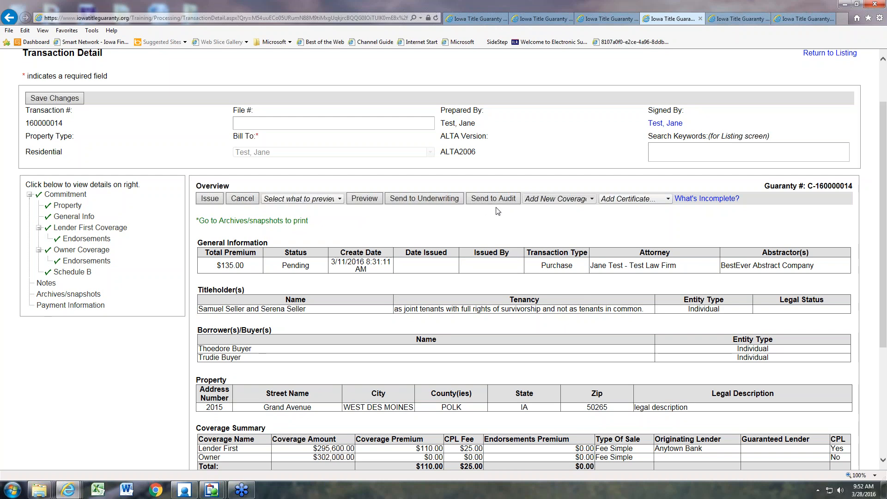
left_click(591, 199)
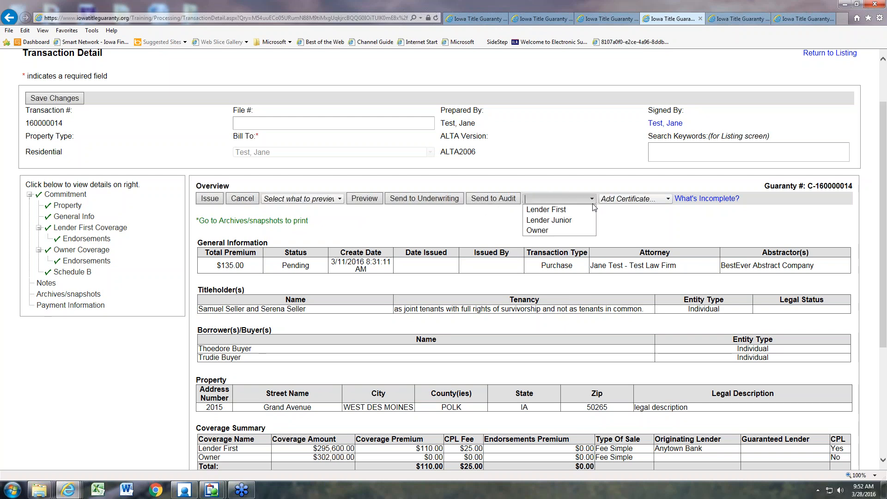
left_click(665, 224)
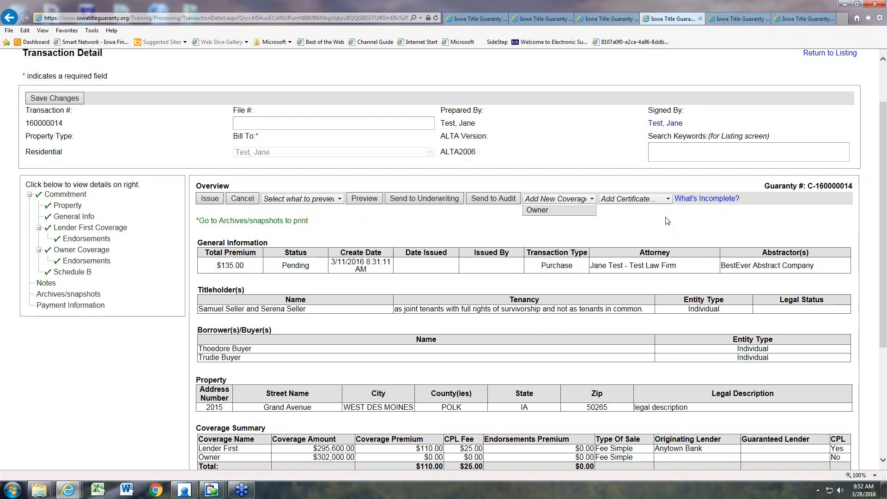
left_click(669, 201)
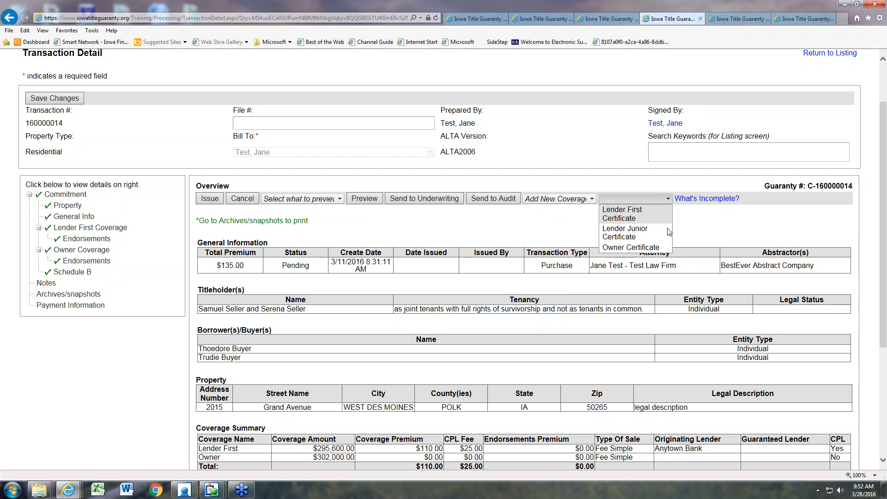
left_click(702, 232)
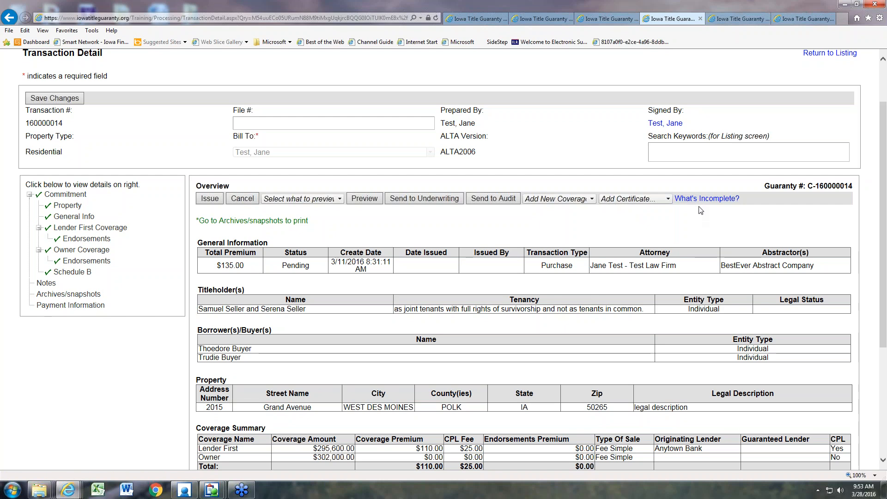
Switch through the two sample issued transactions and show the notes of the one that includes a commitment.
left_click(736, 19)
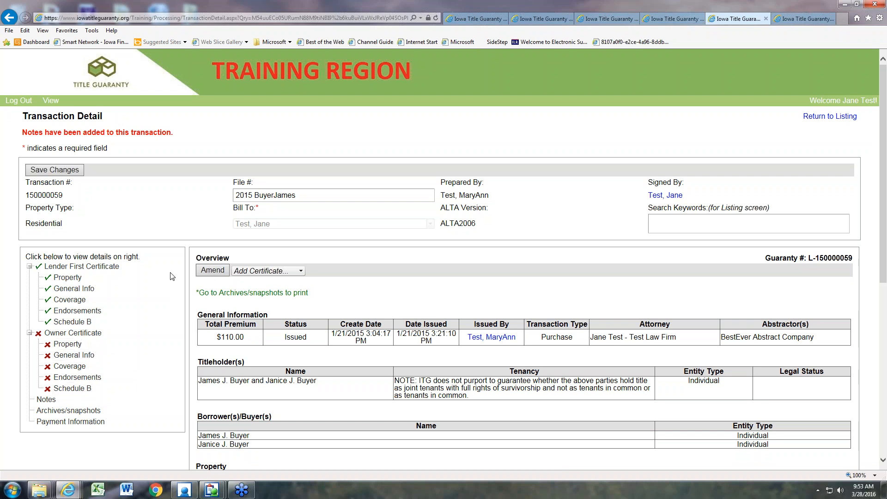
left_click(796, 21)
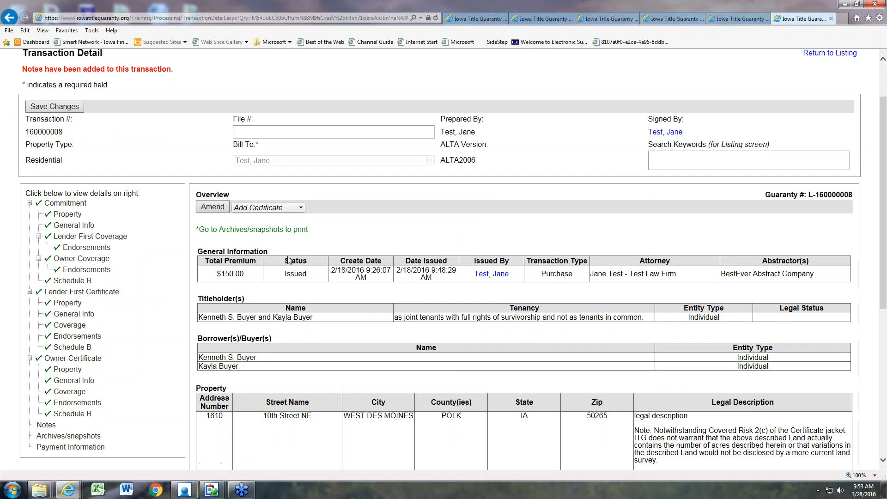
left_click(50, 426)
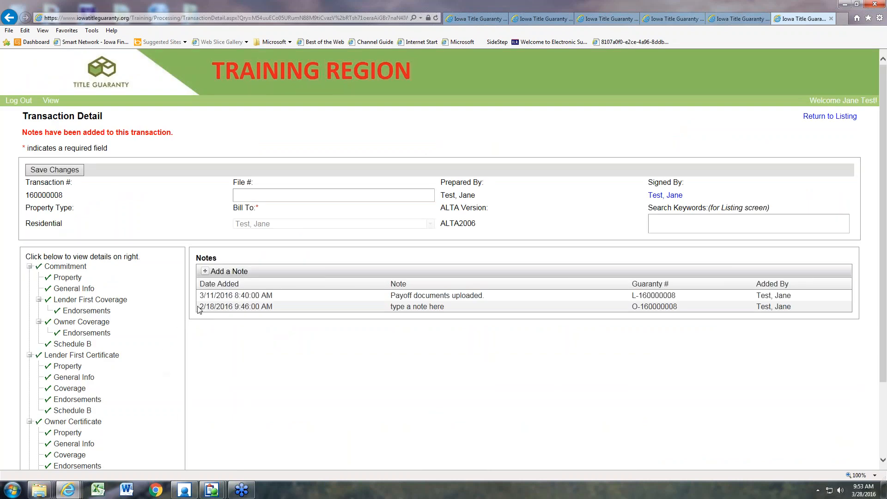
Open the form for adding a note, check the related guaranty choices, and cancel without saving.
left_click(220, 274)
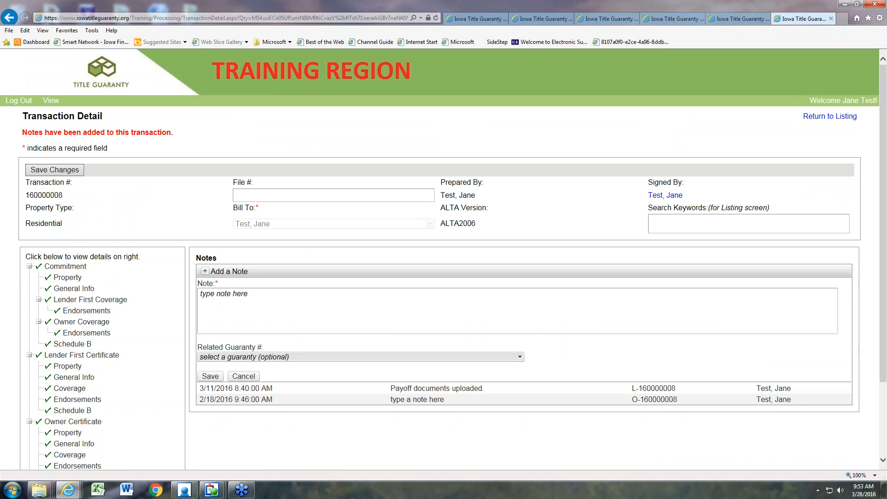
left_click(239, 357)
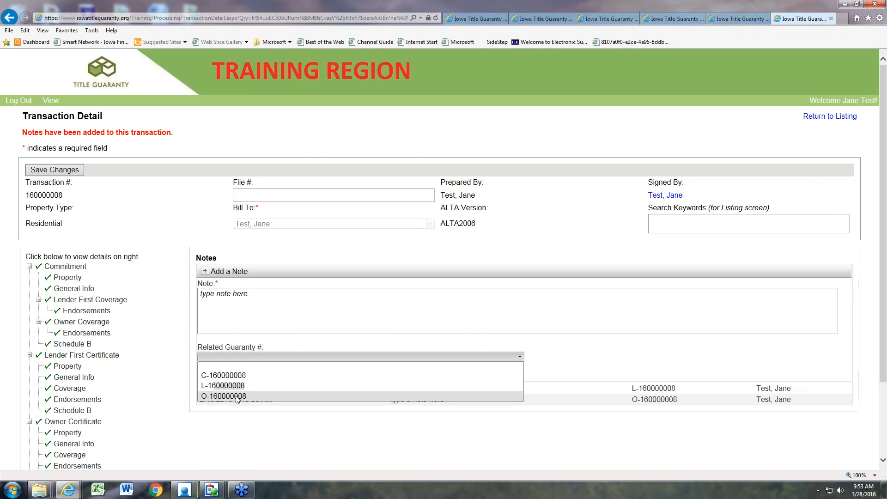
left_click(239, 367)
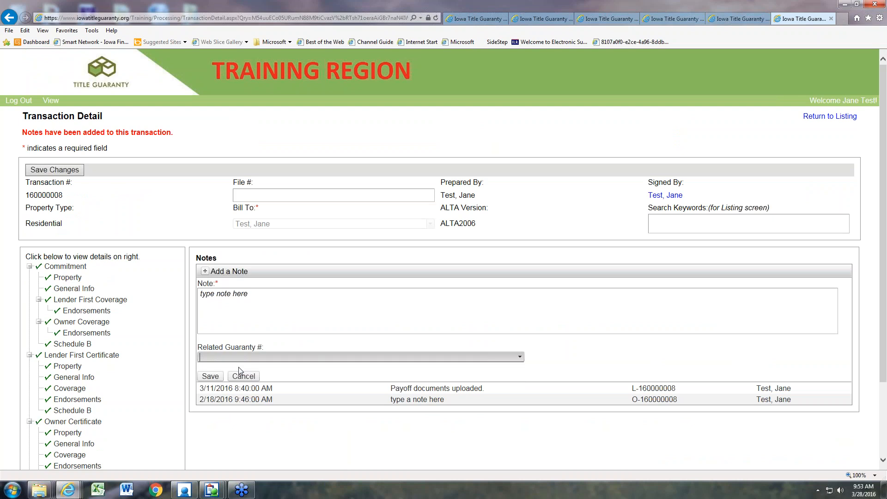
left_click(243, 376)
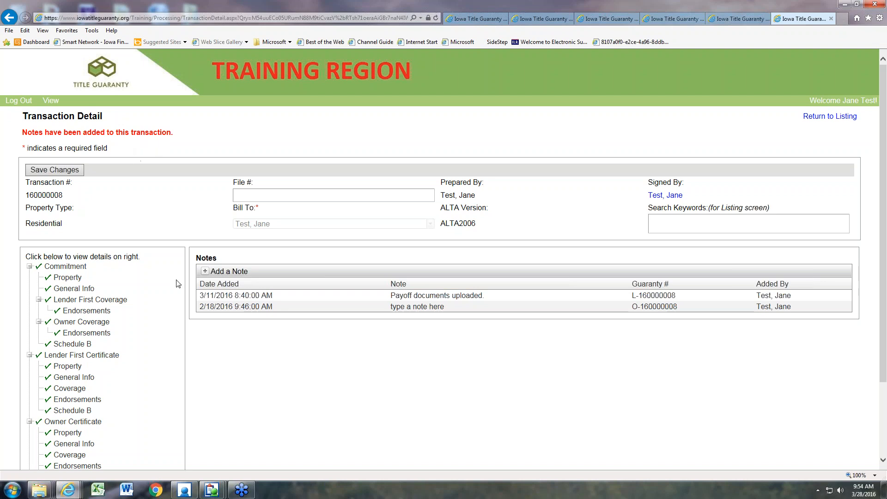
Open the transaction's archives and snapshots and review the active and archived documents.
scroll(178, 302, "down", 3)
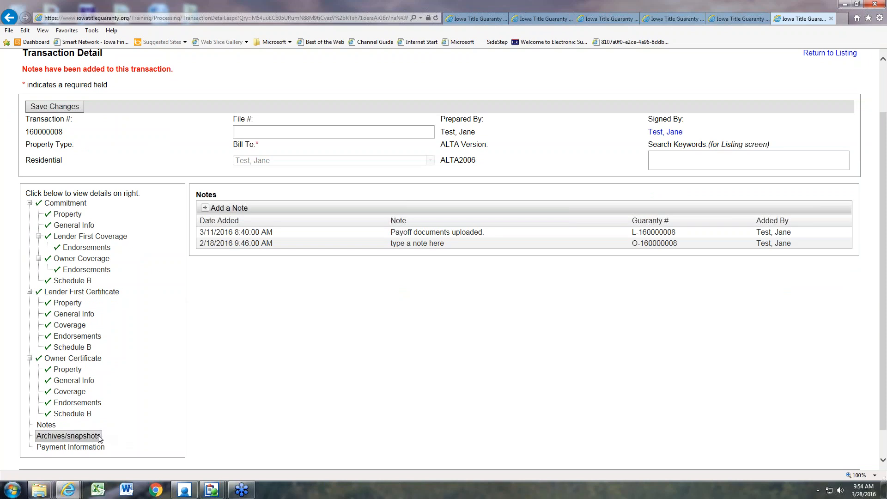
left_click(69, 435)
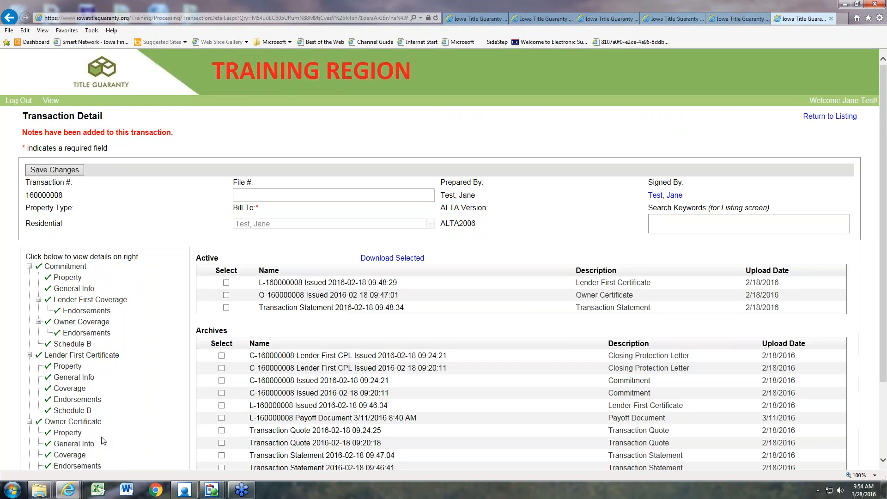
scroll(115, 446, "down", 3)
scroll(115, 446, "down", 3)
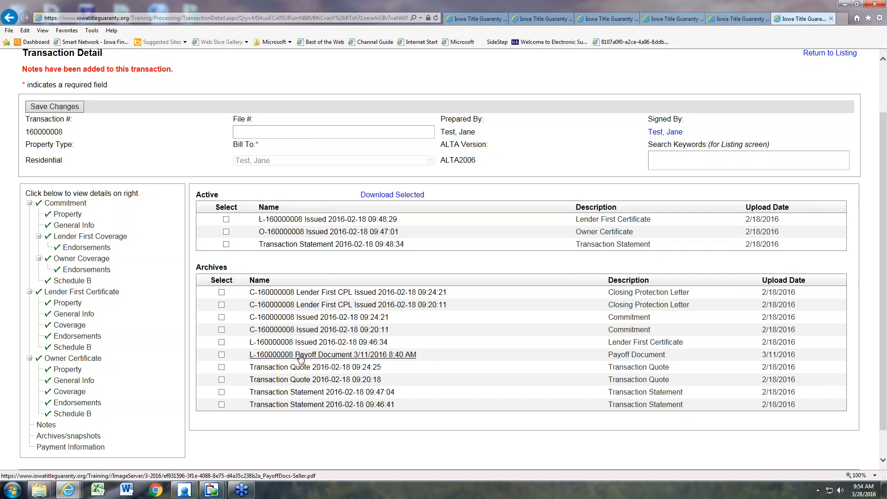
Review the transaction's payment information and check which other areas of the site can be viewed.
left_click(99, 448)
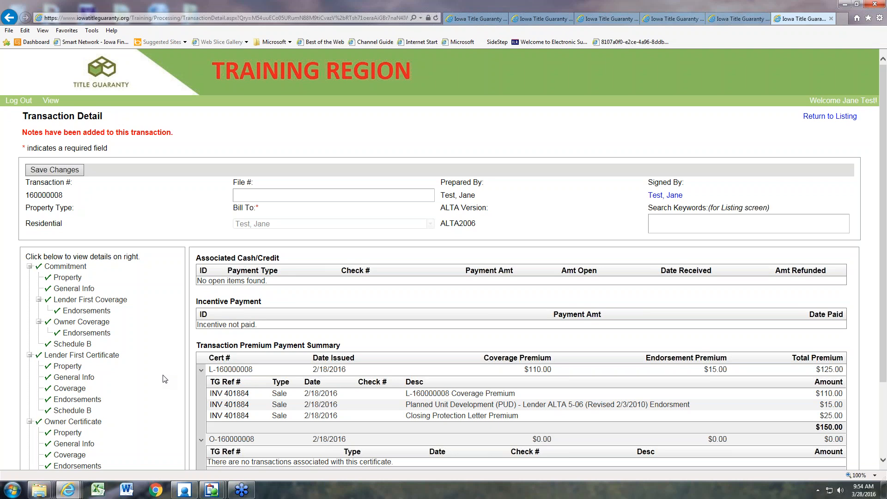
scroll(165, 379, "down", 2)
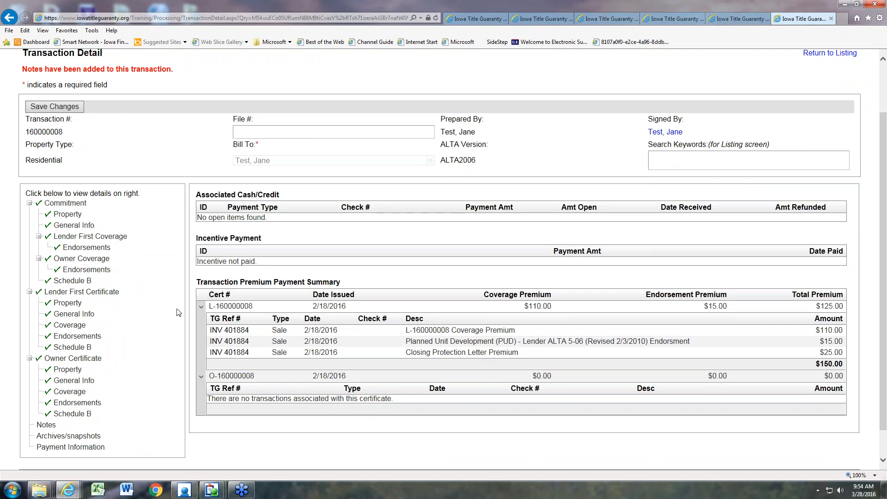
scroll(174, 323, "up", 2)
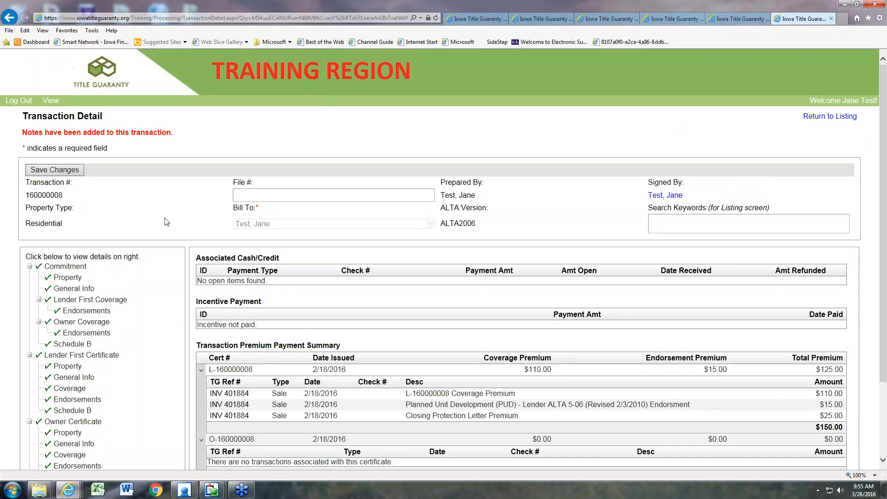
mouse_move(56, 101)
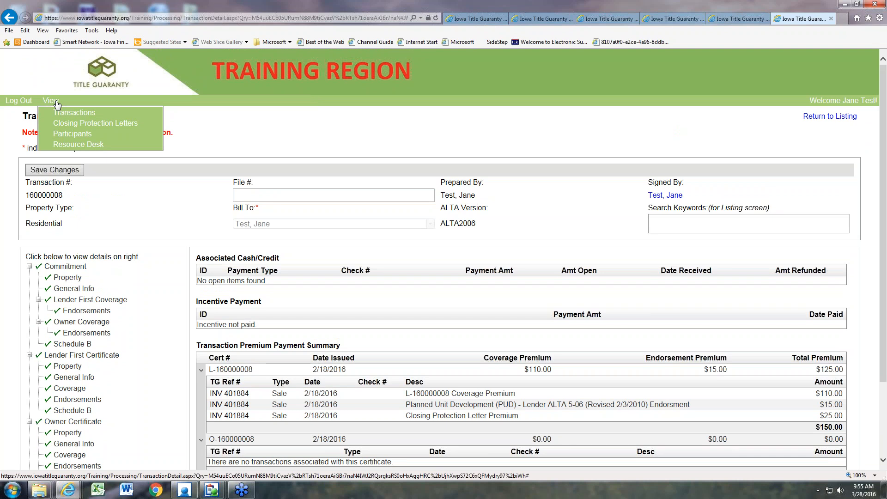